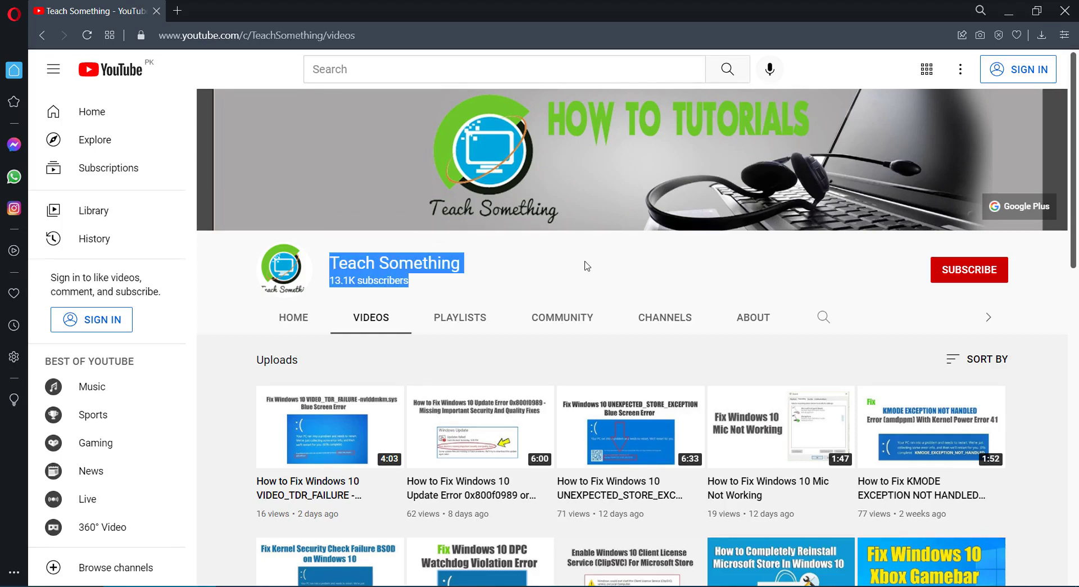
Check the error code in the note's title, then minimize the note to return to YouTube
{"action": "key", "text": "alt+Tab"}
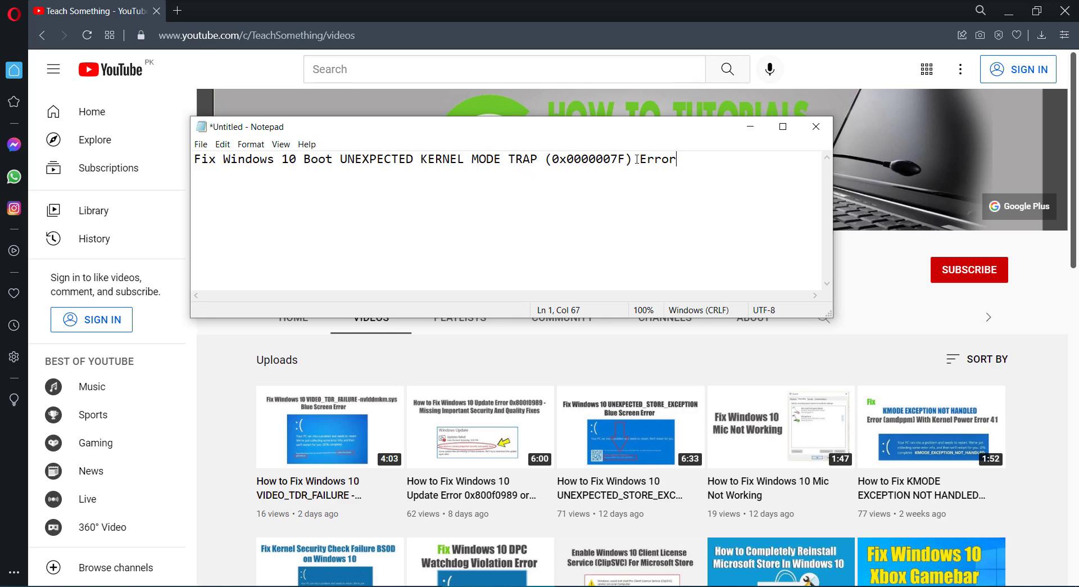
{"action": "left_click_drag", "start_coordinate": [635, 159], "coordinate": [603, 160]}
{"action": "left_click", "coordinate": [611, 160]}
{"action": "left_click", "coordinate": [618, 160]}
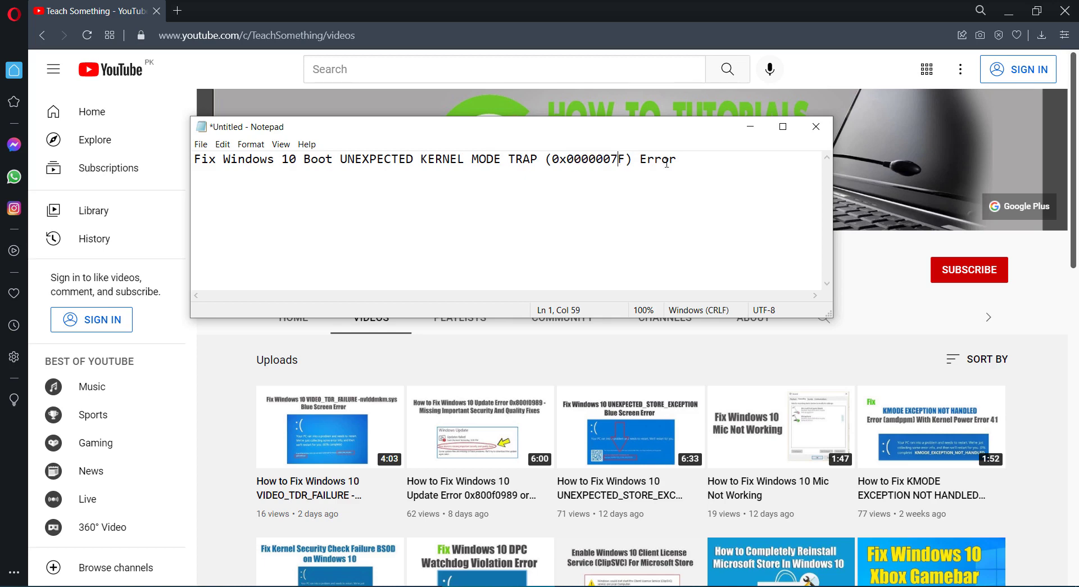
{"action": "left_click", "coordinate": [750, 126]}
{"action": "left_click", "coordinate": [534, 277]}
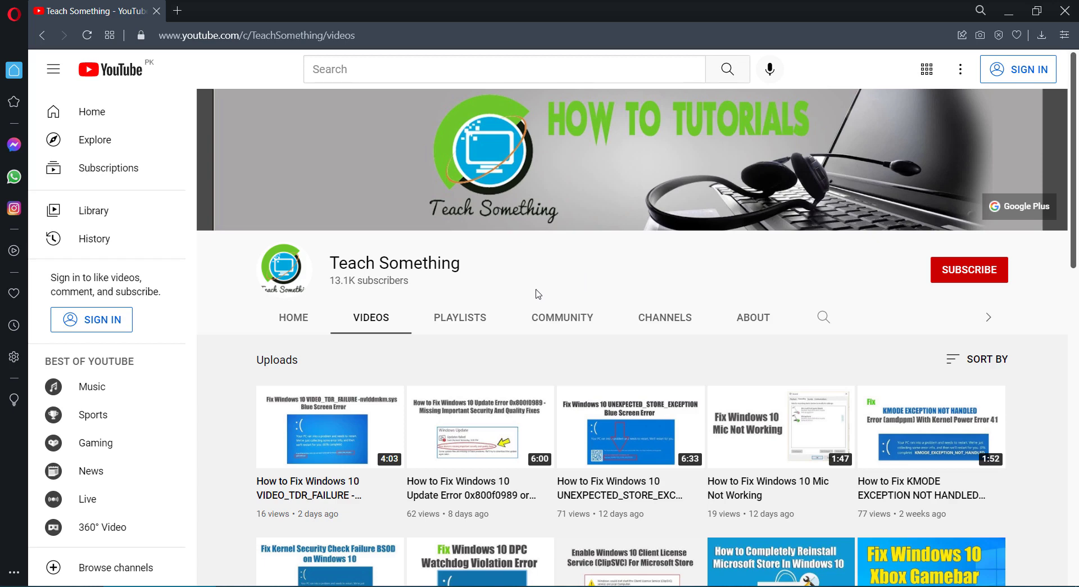
Open Control Panel from a 'con' search and switch View by to Large icons
{"action": "key", "text": "super"}
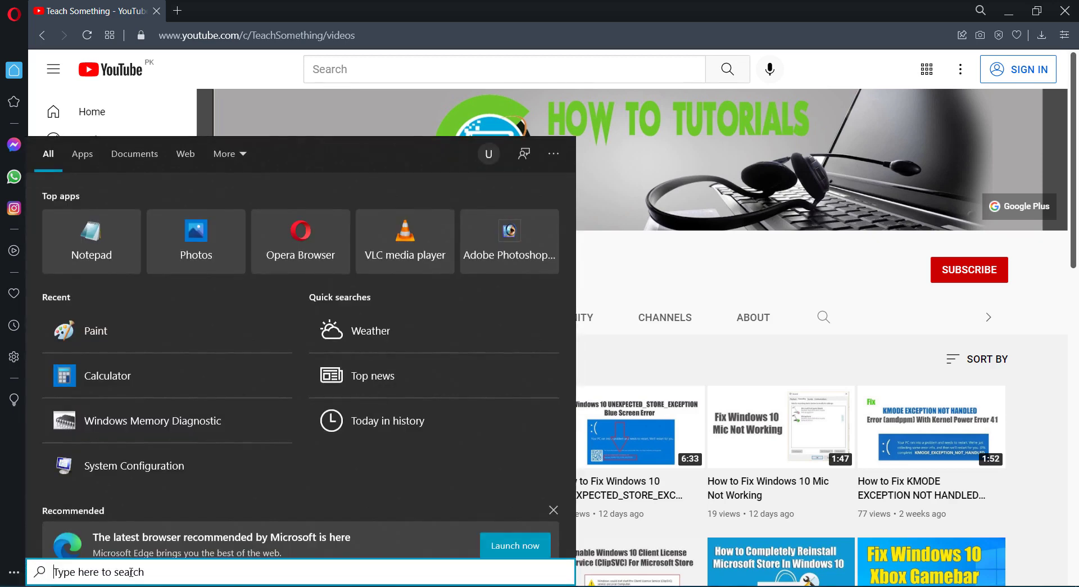
{"action": "type", "text": "con"}
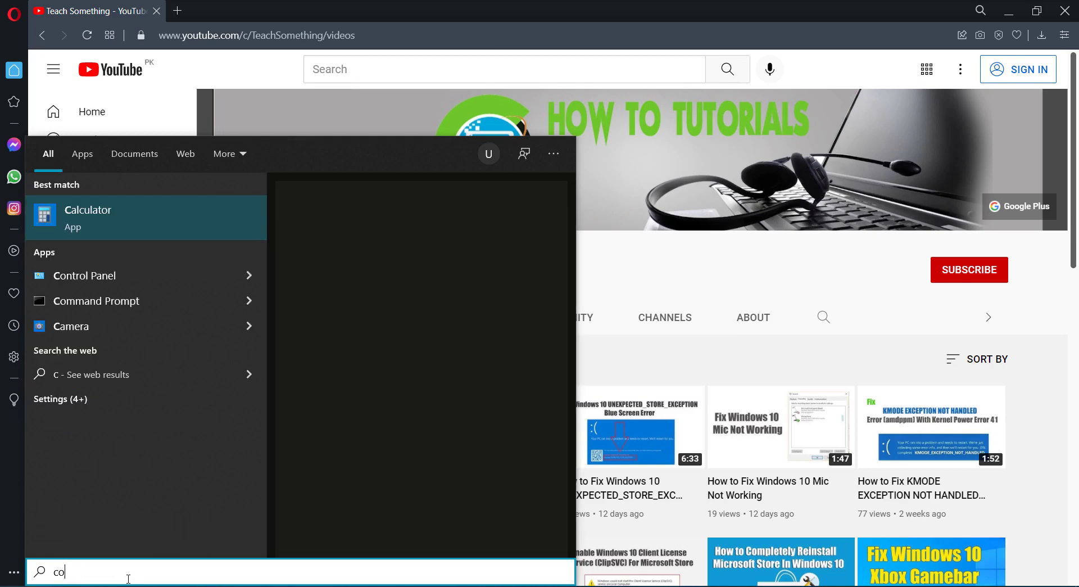
{"action": "left_click", "coordinate": [107, 221]}
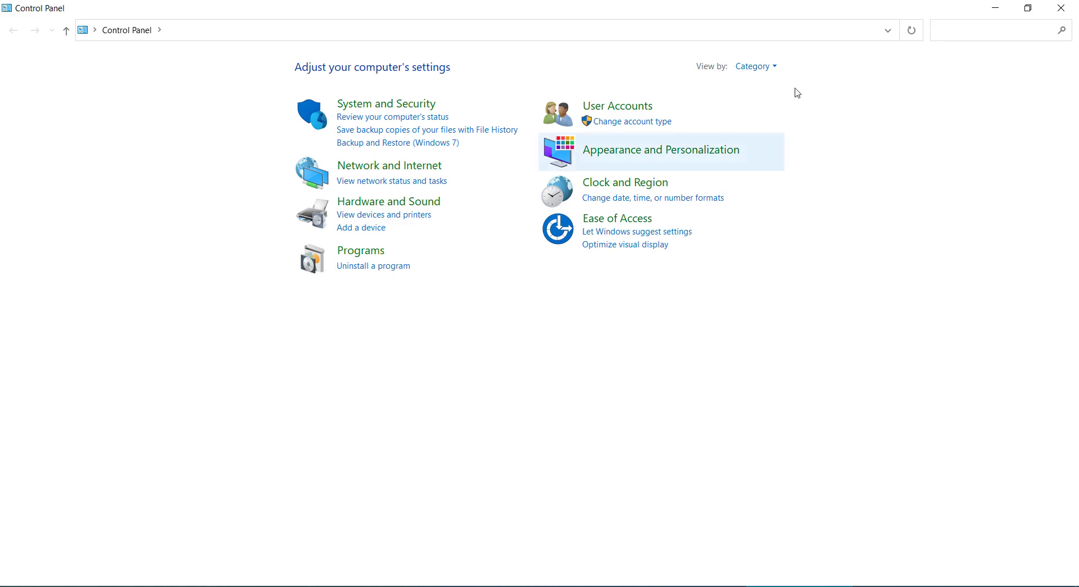
{"action": "left_click", "coordinate": [753, 66]}
{"action": "left_click", "coordinate": [760, 104]}
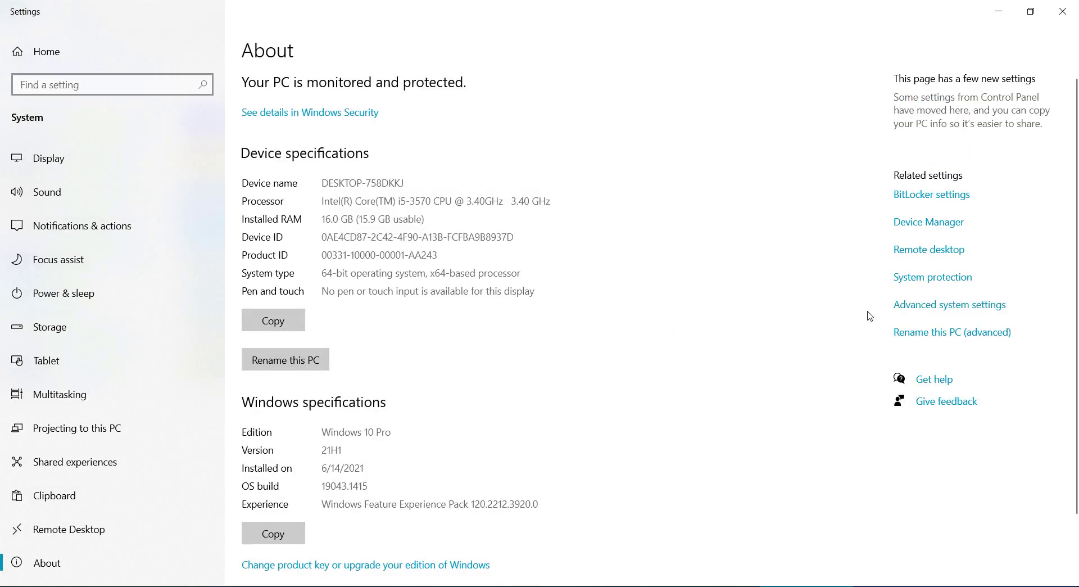
Set Startup and Recovery's Write debugging information to Small memory dump (256 KB) and confirm both dialogs
{"action": "left_click", "coordinate": [902, 307]}
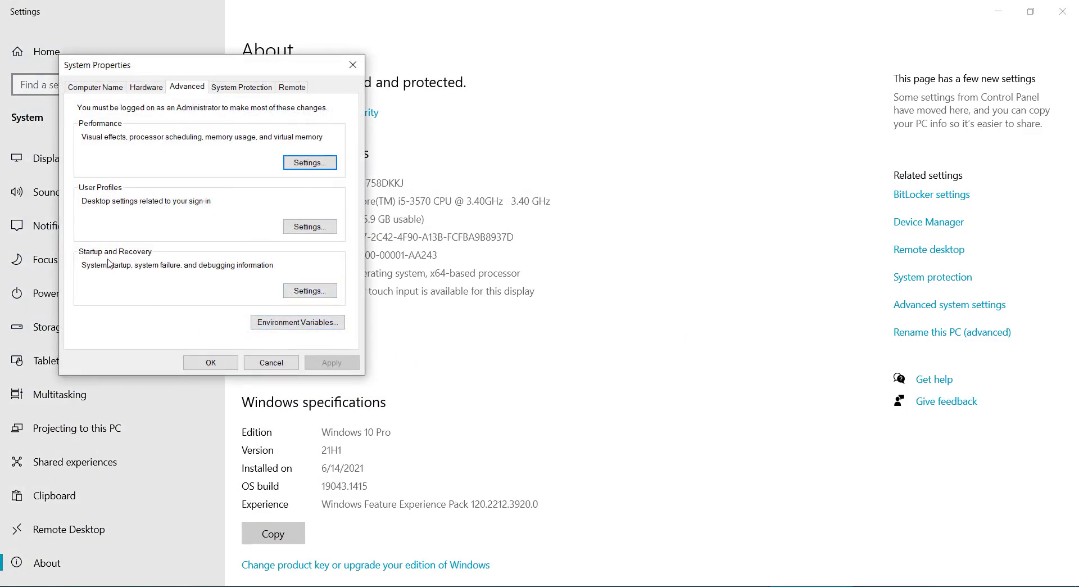
{"action": "left_click", "coordinate": [311, 292]}
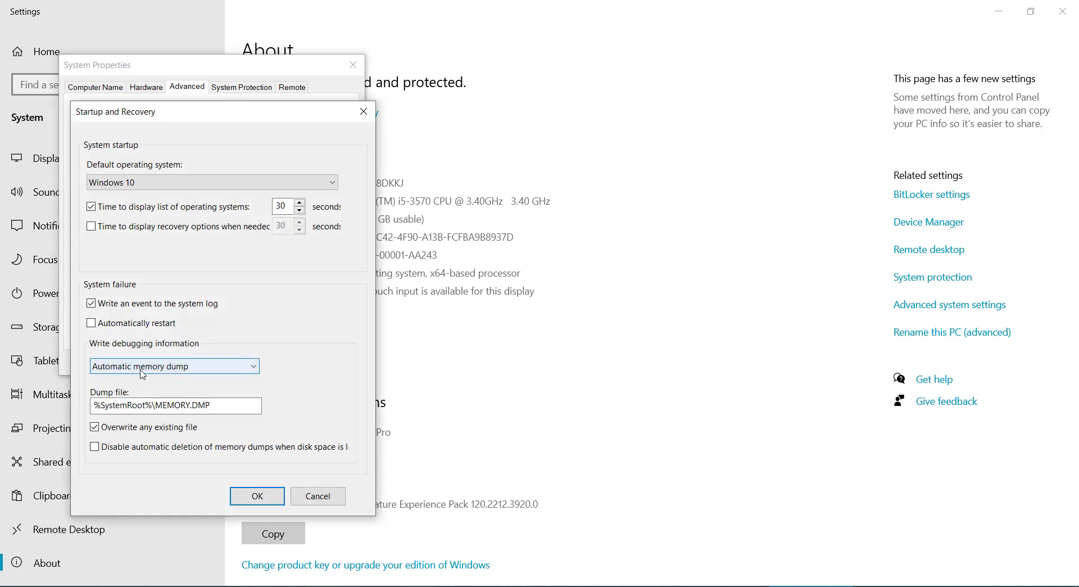
{"action": "left_click", "coordinate": [142, 374]}
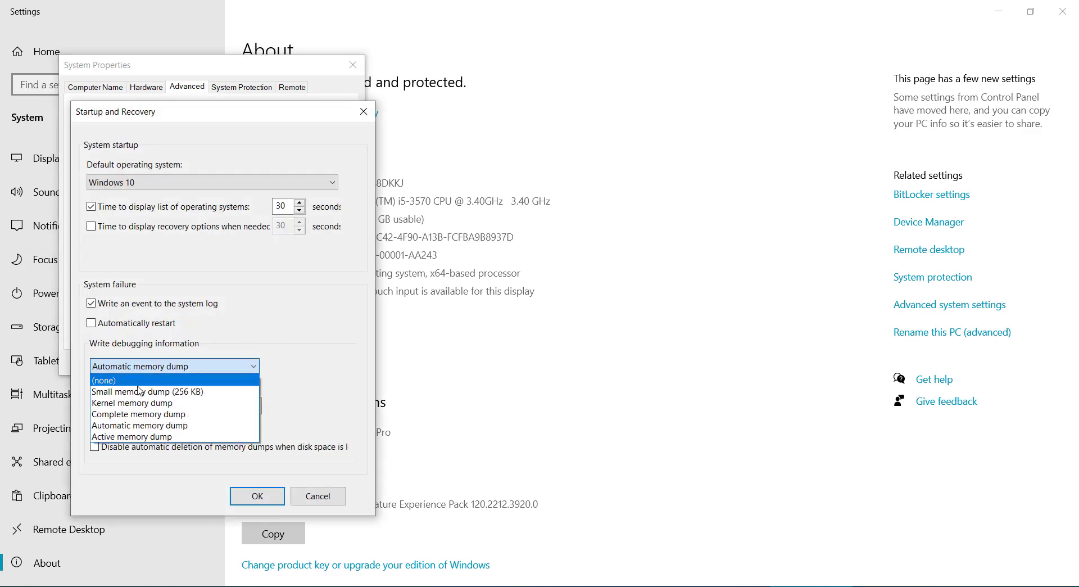
{"action": "left_click", "coordinate": [159, 392]}
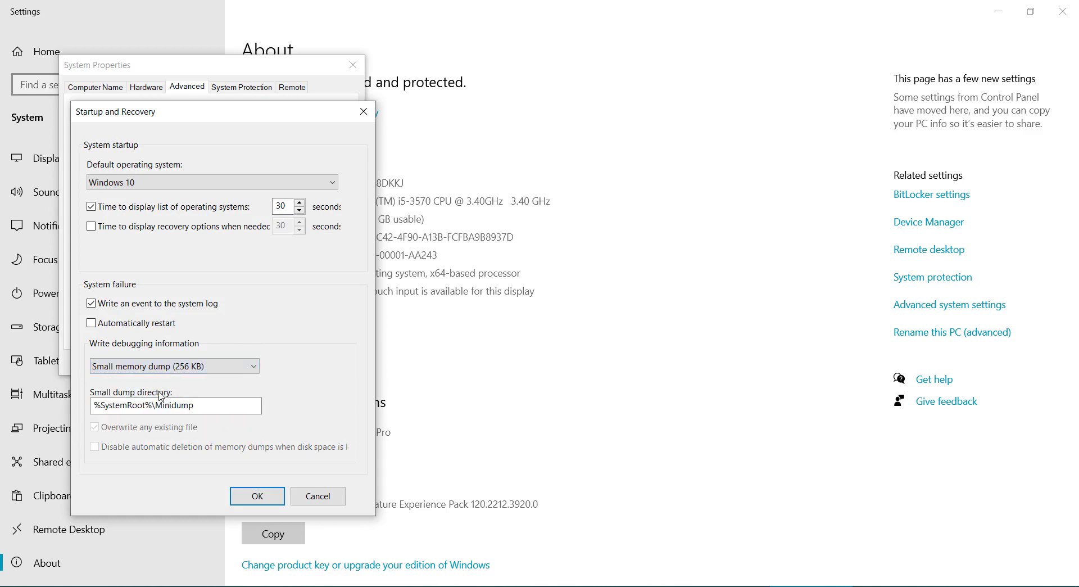
{"action": "left_click", "coordinate": [260, 497]}
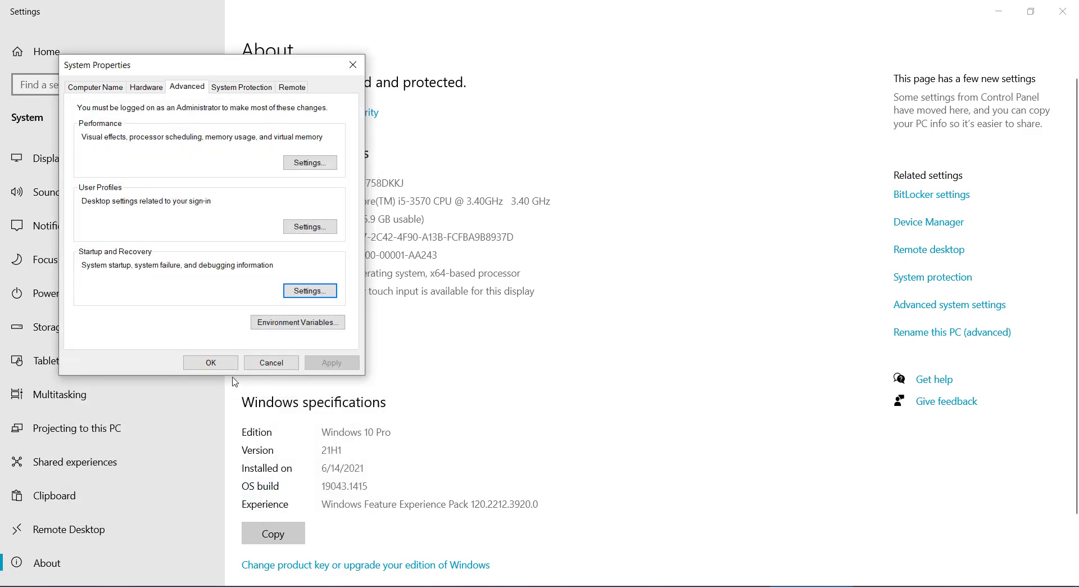
{"action": "left_click", "coordinate": [211, 362]}
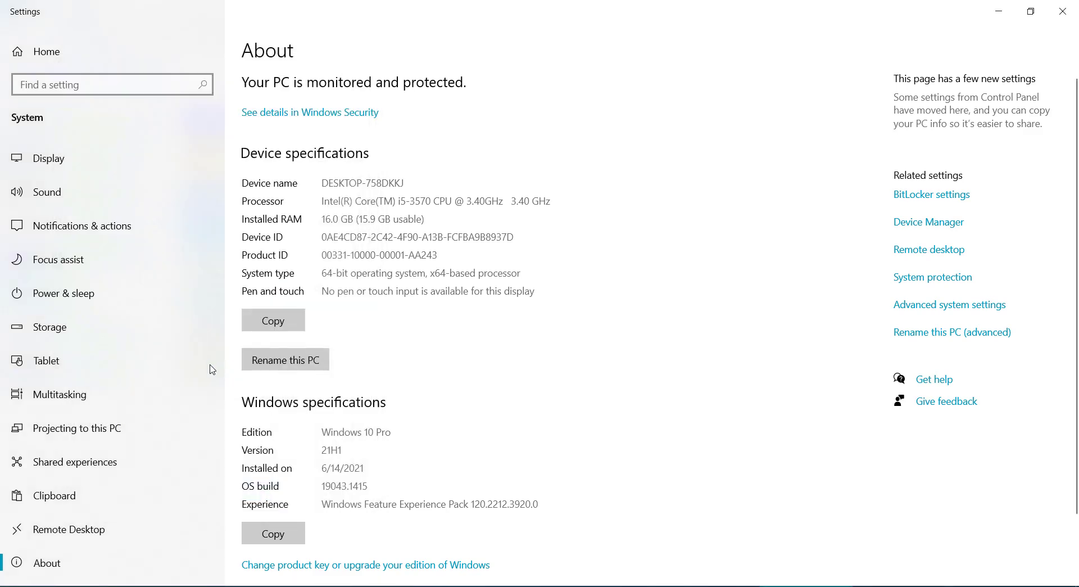
Close Settings and Control Panel, then view the Start menu's power options without restarting
{"action": "left_click", "coordinate": [1068, 7]}
{"action": "left_click", "coordinate": [1064, 7]}
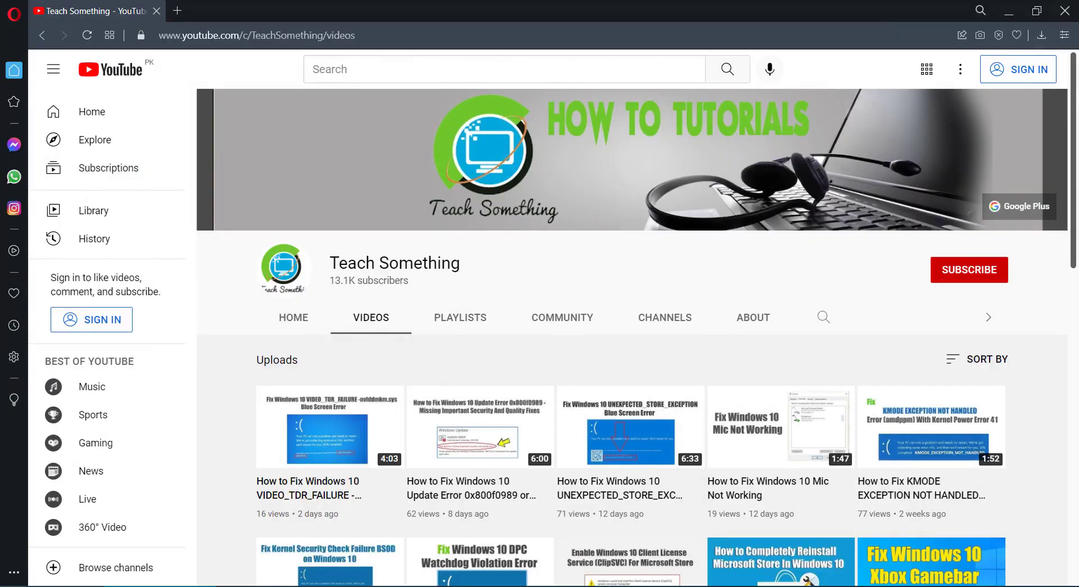
{"action": "key", "text": "super"}
{"action": "left_click", "coordinate": [18, 569]}
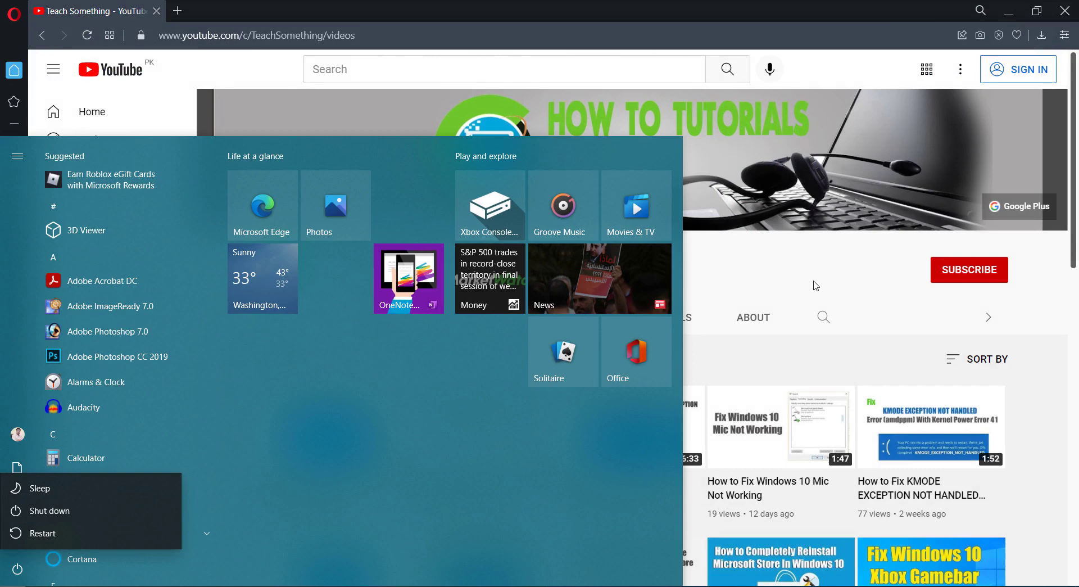
{"action": "key", "text": "Escape"}
{"action": "key", "text": "Escape"}
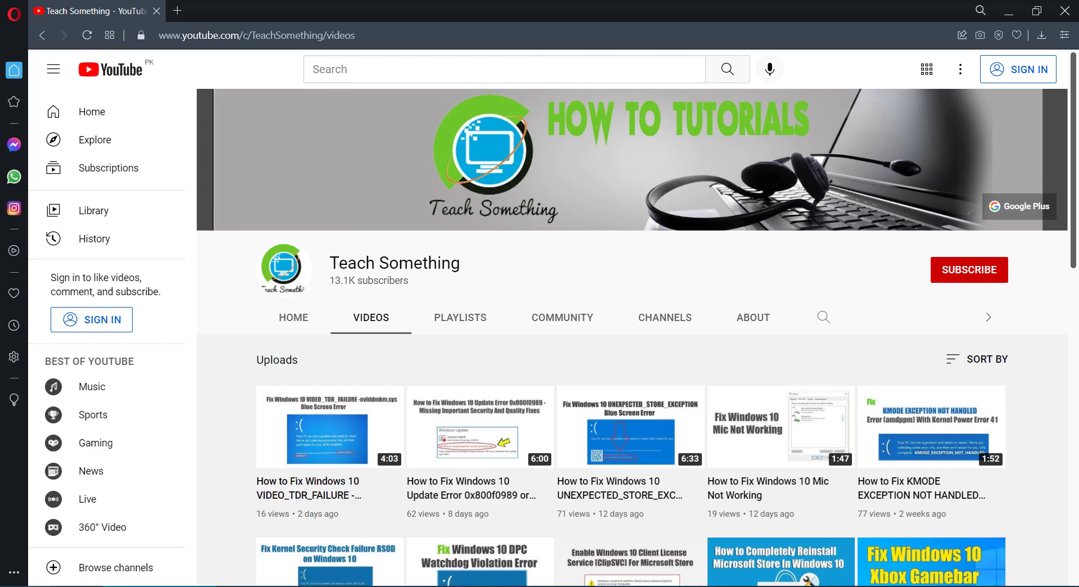
Launch Command Prompt as administrator from a 'cmd' search
{"action": "left_click", "coordinate": [105, 579]}
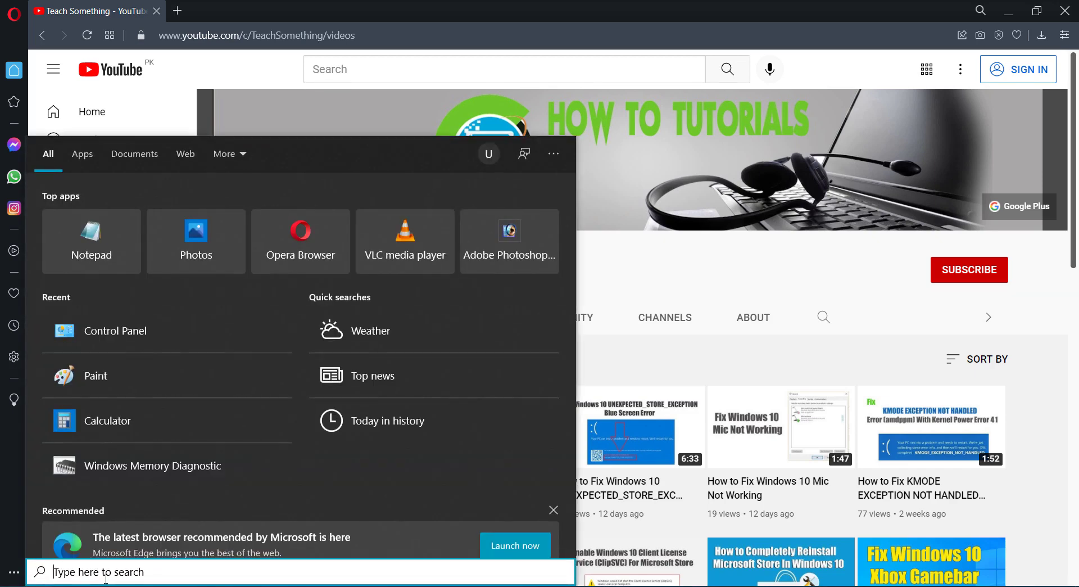
{"action": "type", "text": "cmd"}
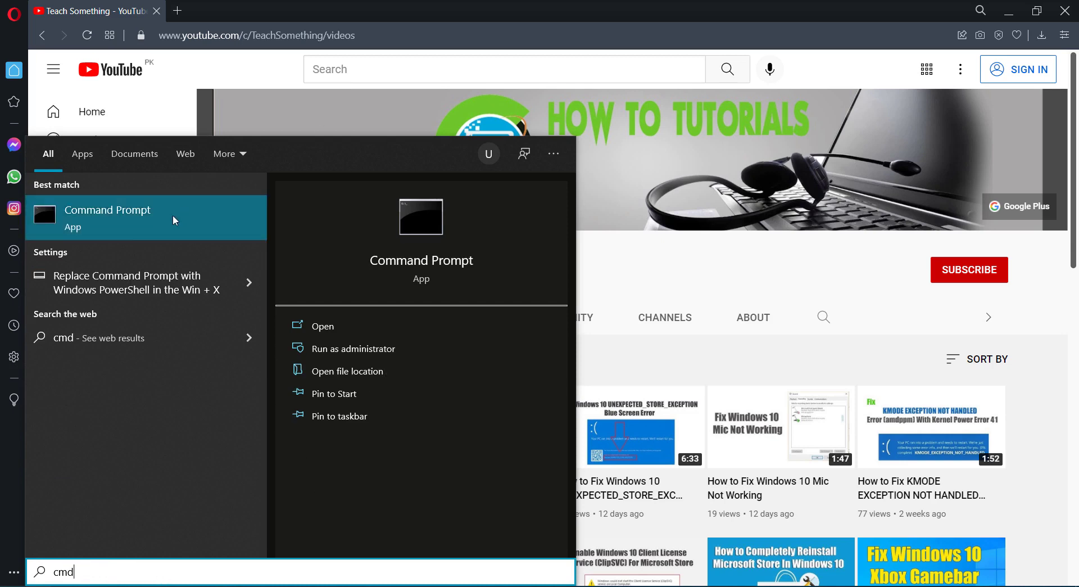
{"action": "right_click", "coordinate": [124, 218]}
{"action": "left_click", "coordinate": [162, 232]}
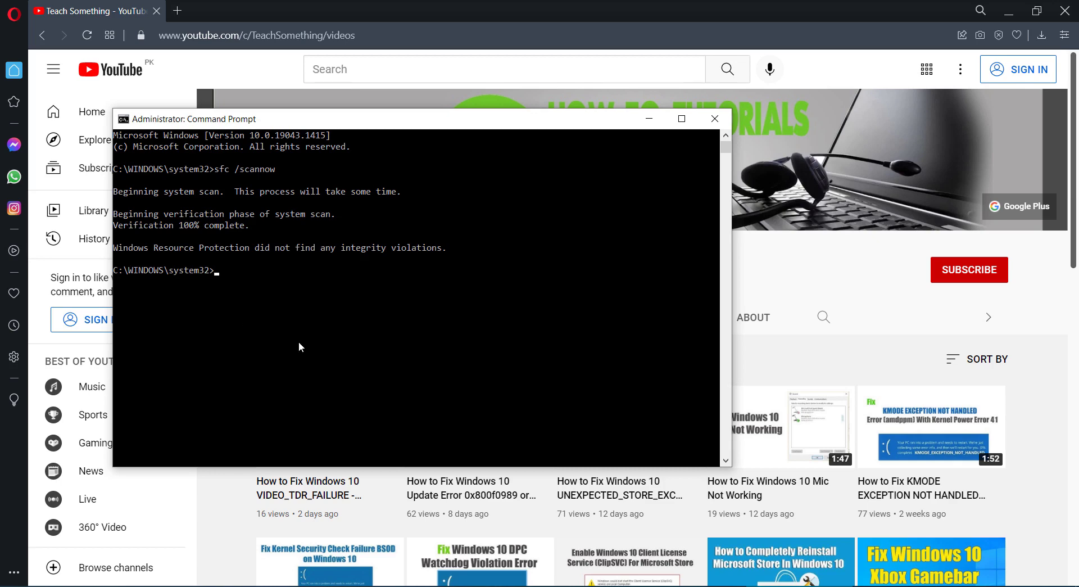
Run dism /online /cleanup-image /checkhealth, then type dism /online /cleanup-image /scanhealth
{"action": "type", "text": "dism /online /cleanup-image /"}
{"action": "type", "text": "checkhealth"}
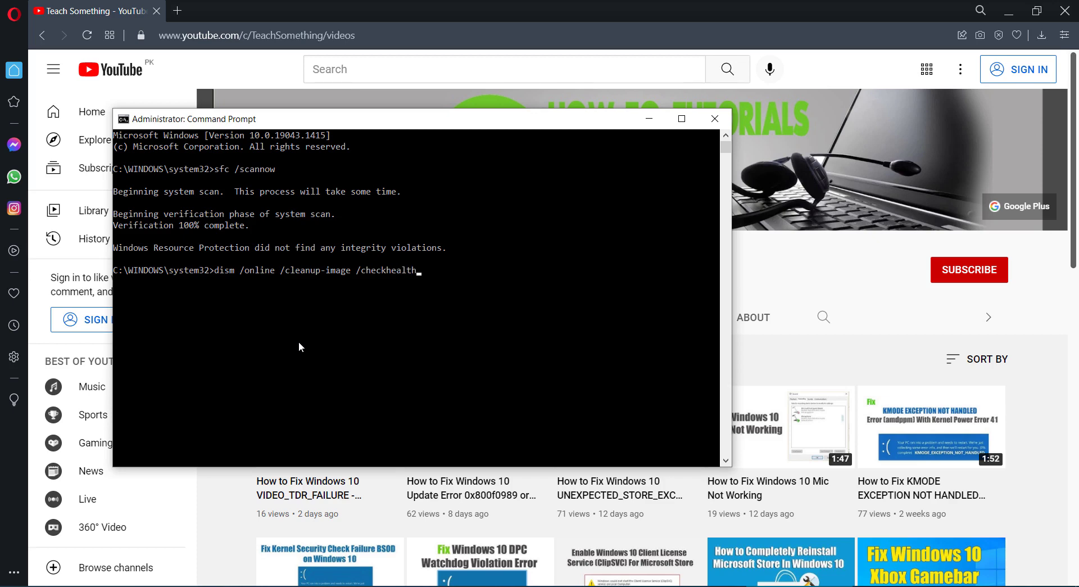
{"action": "key", "text": "Return"}
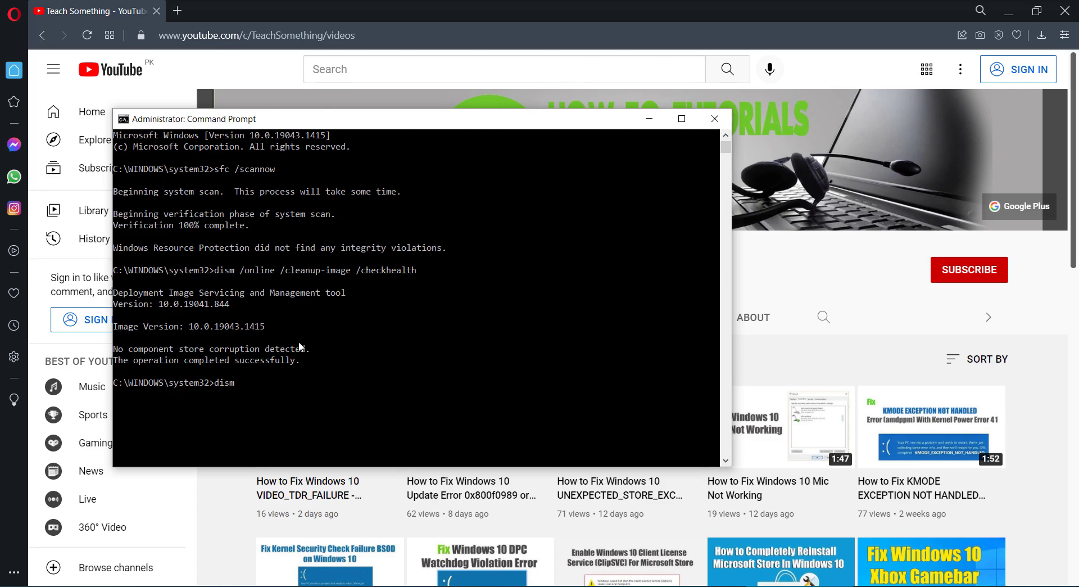
{"action": "type", "text": " /online /cleanup-image /scanhealth"}
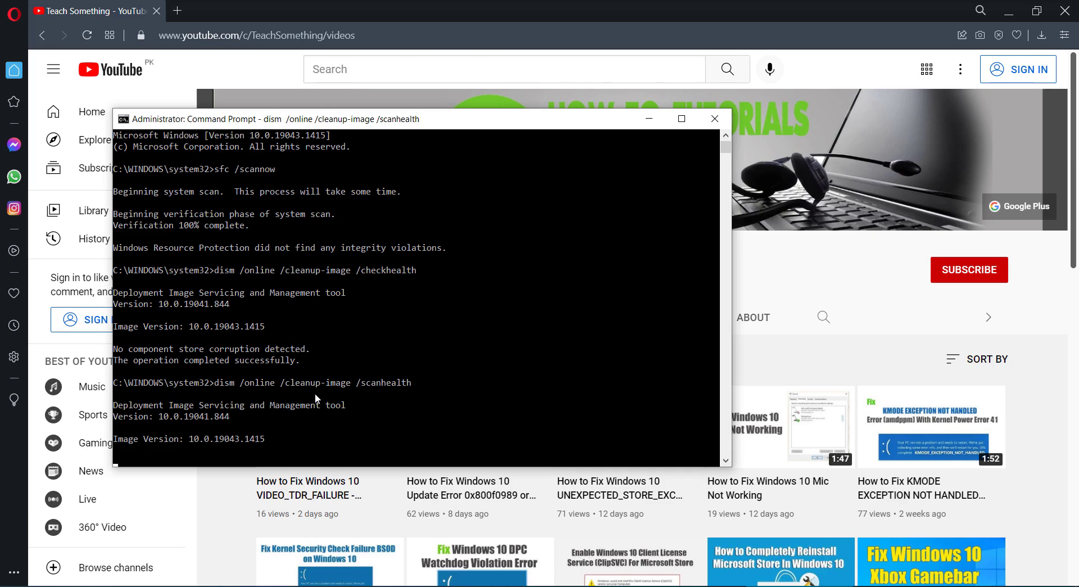
Scroll down to follow the DISM ScanHealth scan until it reaches 100%
{"action": "scroll", "coordinate": [336, 379], "scroll_direction": "down", "scroll_amount": 1}
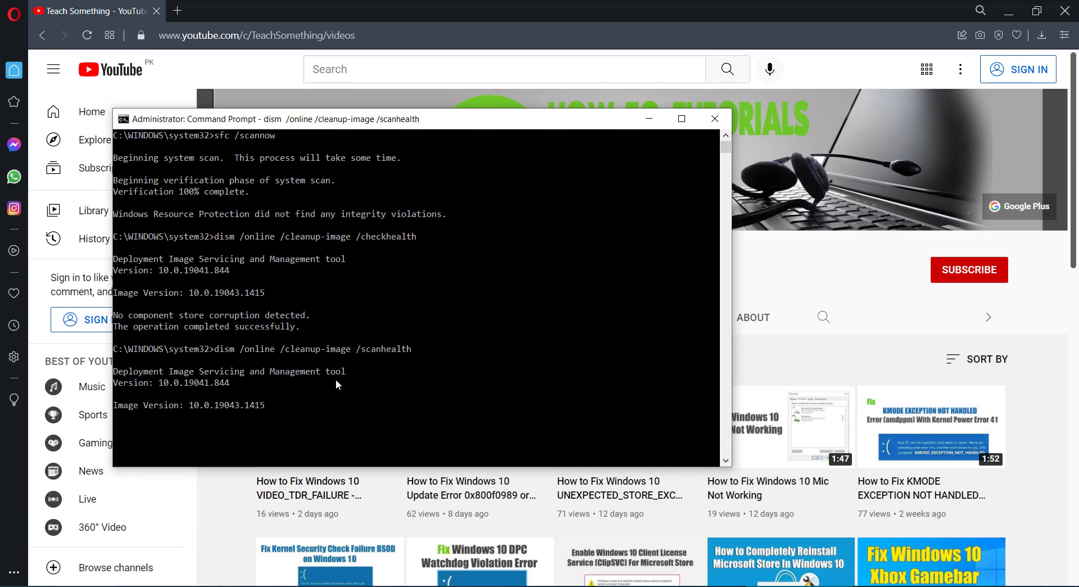
{"action": "scroll", "coordinate": [335, 384], "scroll_direction": "down", "scroll_amount": 1}
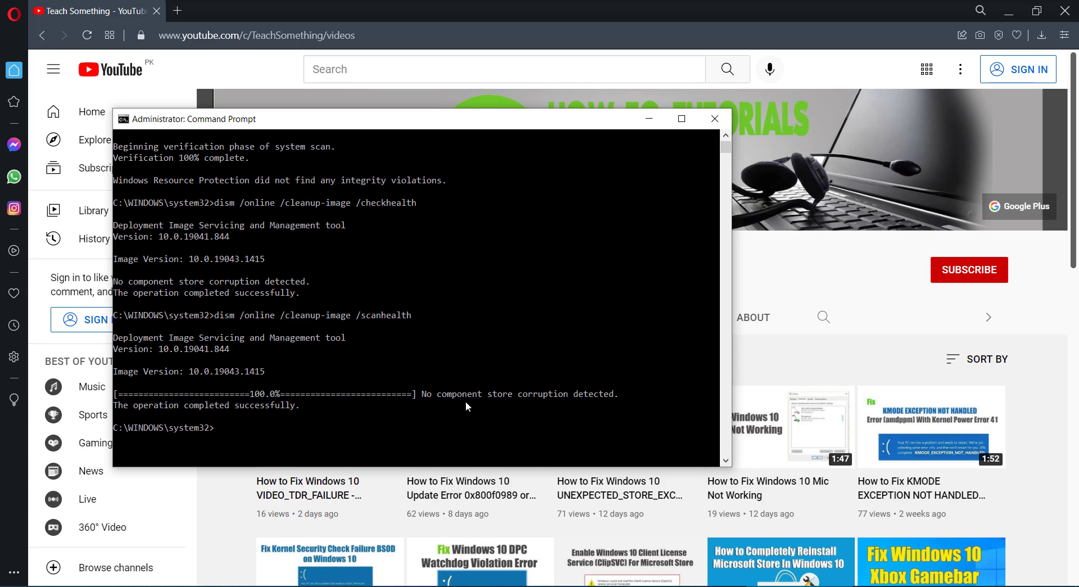
Run dism /online /cleanup-image /restorehealth to successful completion, then type exit
{"action": "type", "text": "dism"}
{"action": "type", "text": "/online /cleanup-image "}
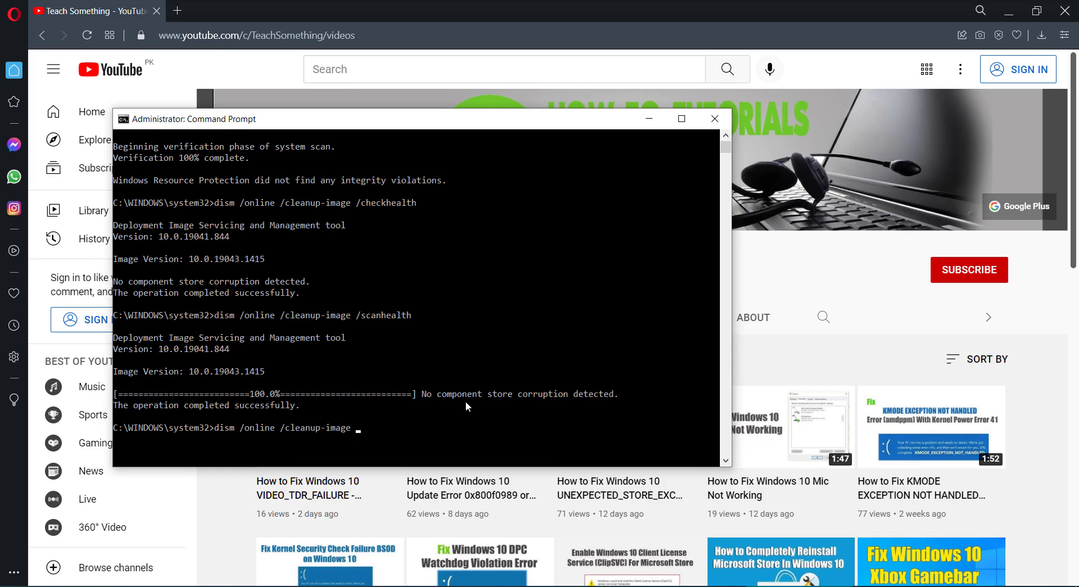
{"action": "type", "text": "/restorehealth"}
{"action": "key", "text": "Return"}
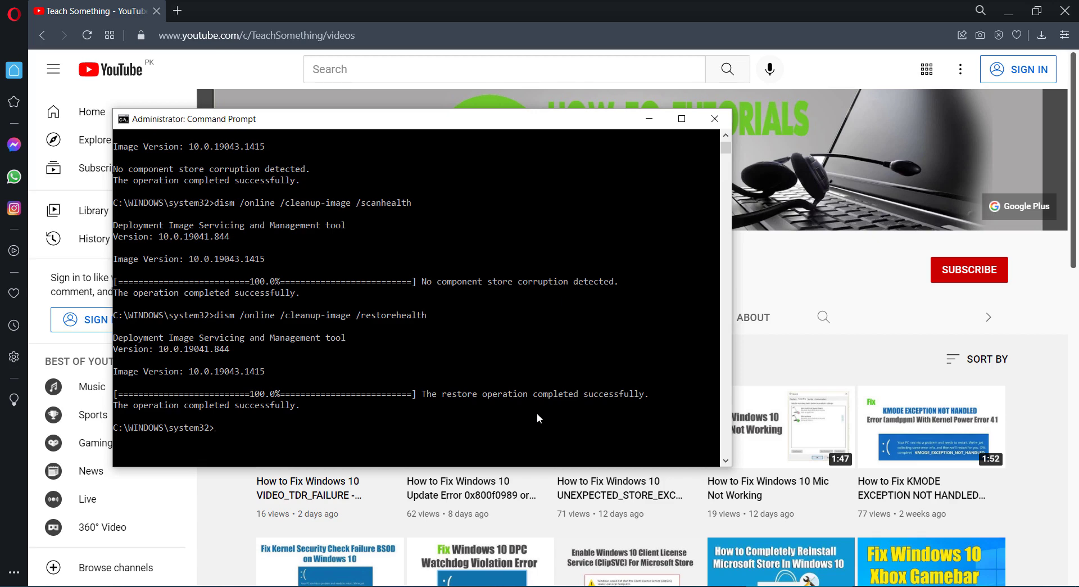
{"action": "type", "text": "exit"}
Close Command Prompt and restart the PC from the Start menu's power options
{"action": "key", "text": "Return"}
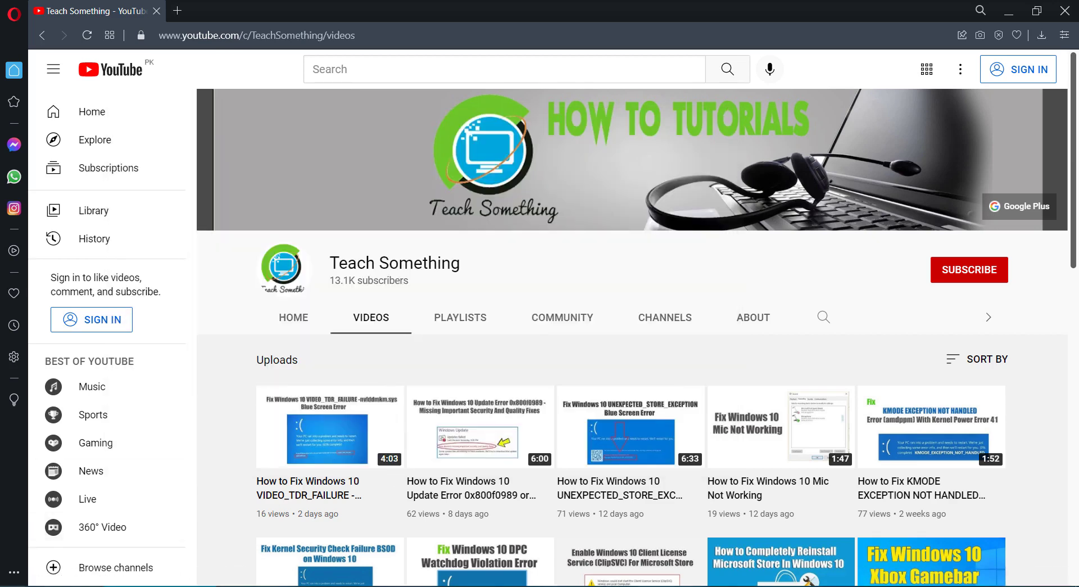
{"action": "key", "text": "super"}
{"action": "left_click", "coordinate": [18, 569]}
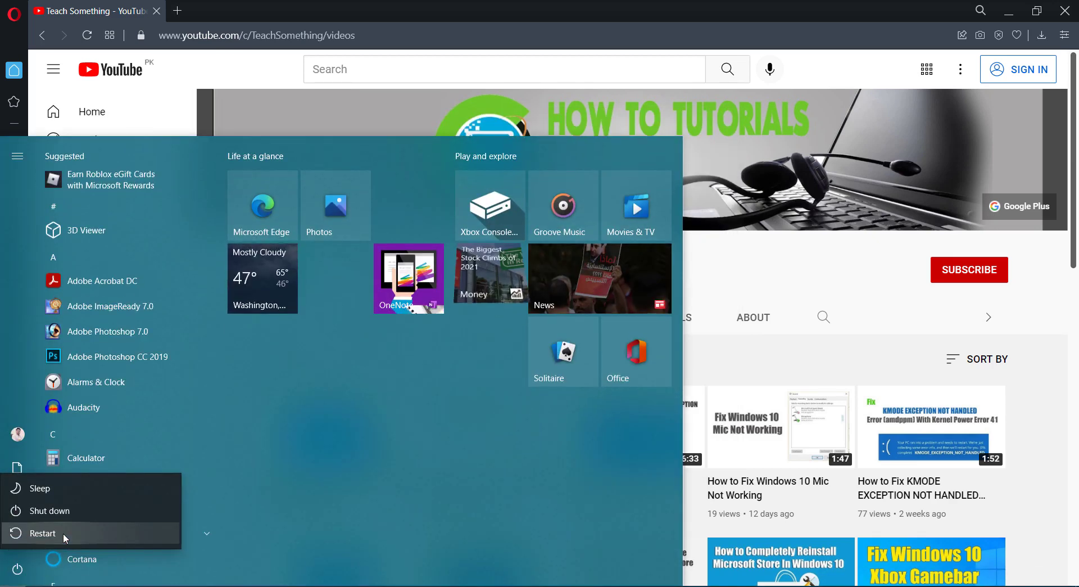
{"action": "left_click", "coordinate": [743, 269]}
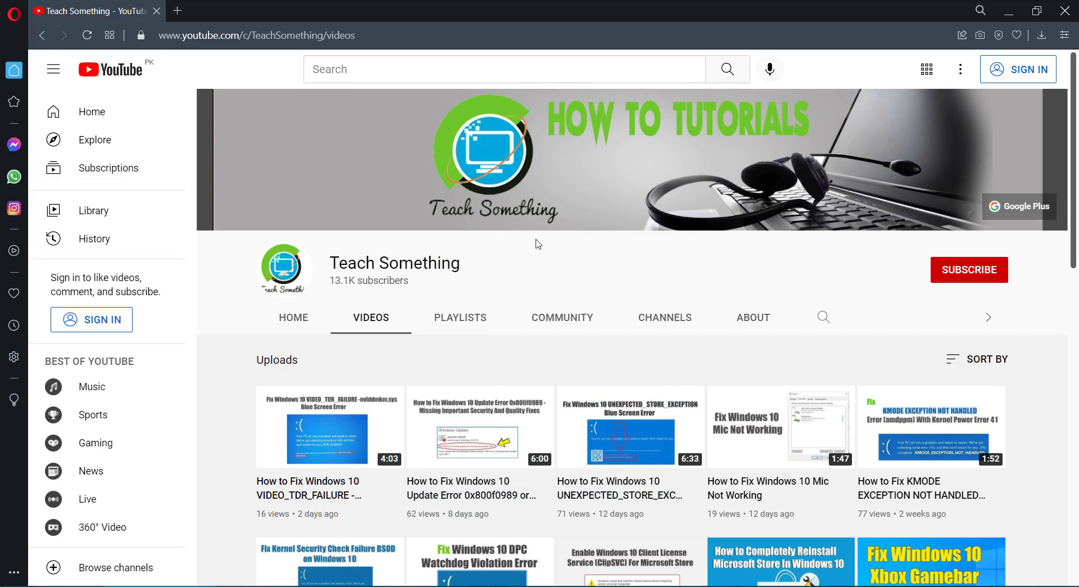
In a new tab, search Google for 'download windows 10' and open Microsoft's Download Windows 10 page
{"action": "left_click", "coordinate": [178, 12]}
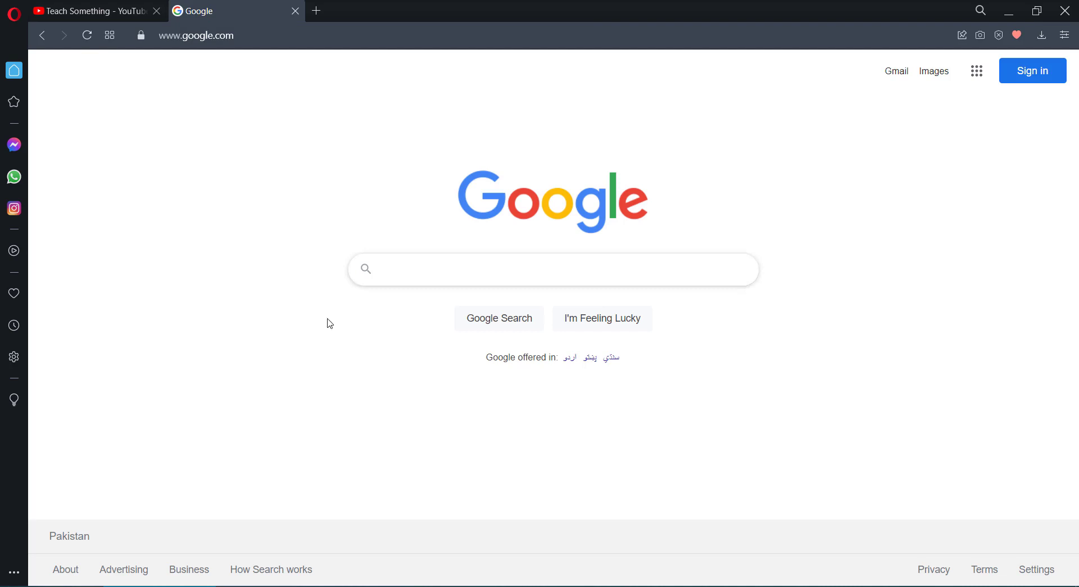
{"action": "type", "text": "down"}
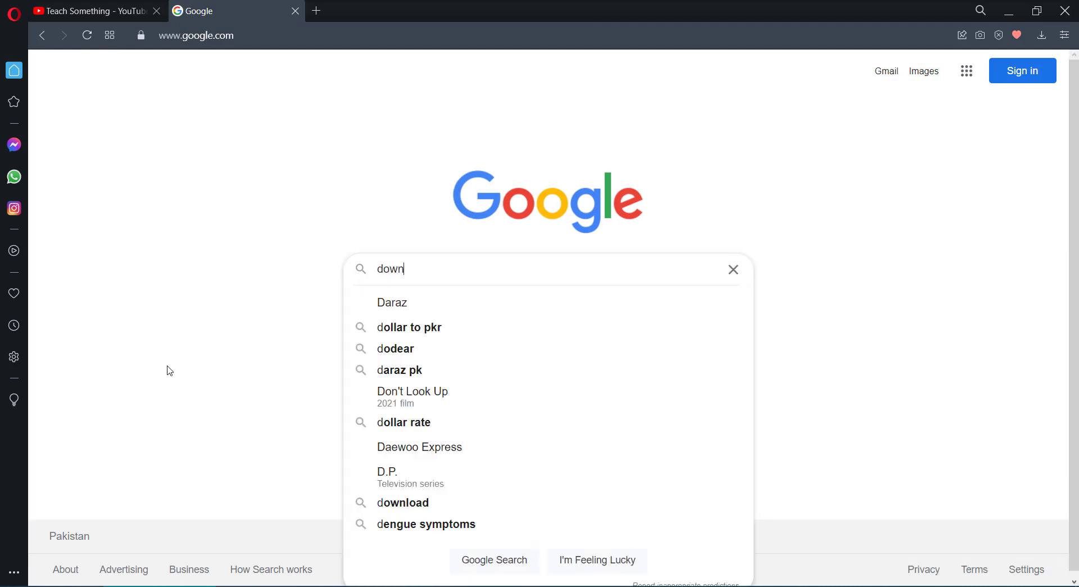
{"action": "type", "text": "load wit"}
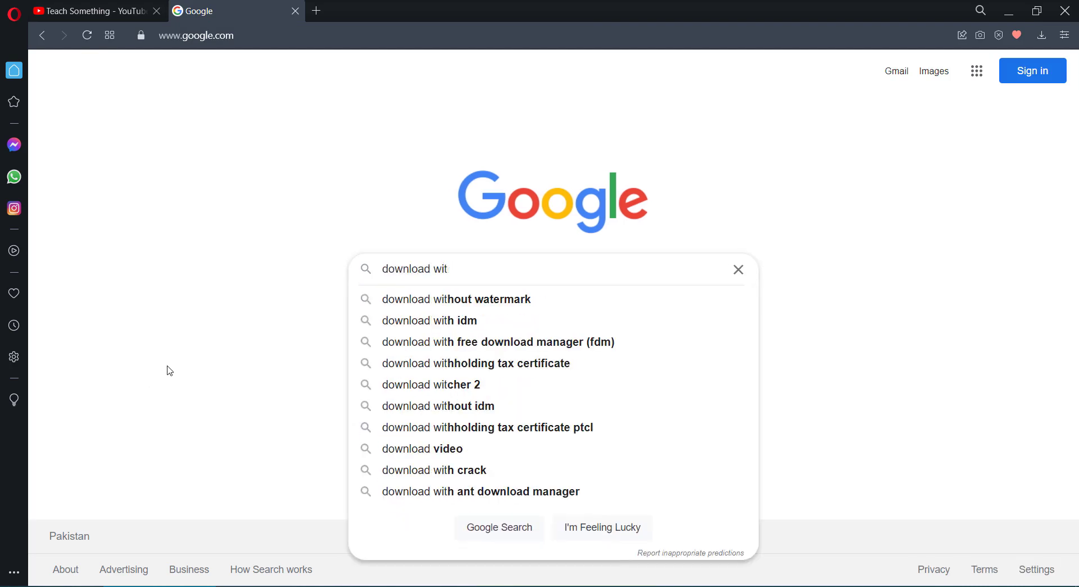
{"action": "key", "text": "BackSpace"}
{"action": "key", "text": "Down"}
{"action": "key", "text": "Return"}
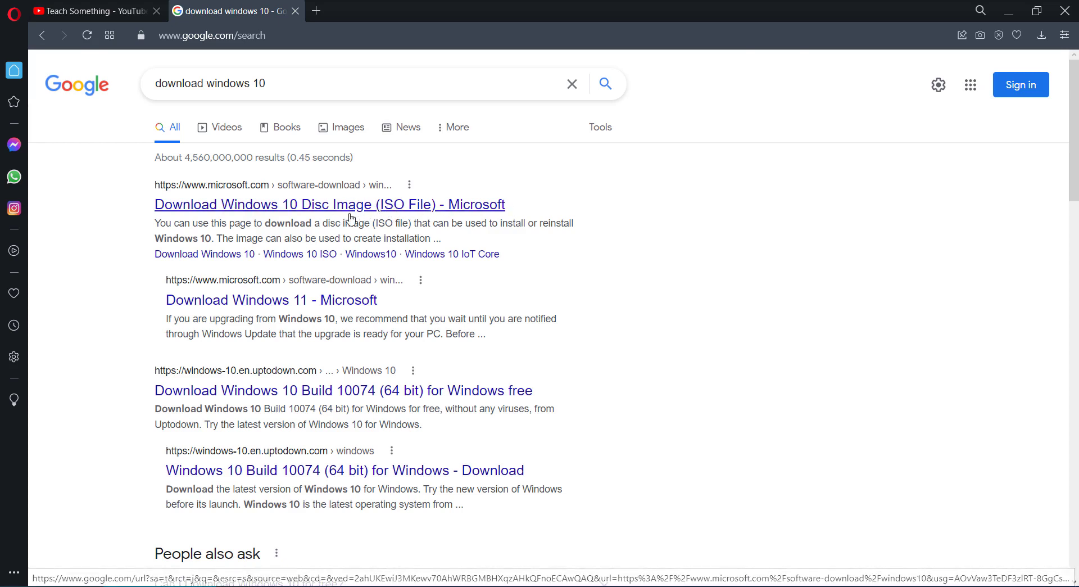
{"action": "left_click", "coordinate": [326, 205]}
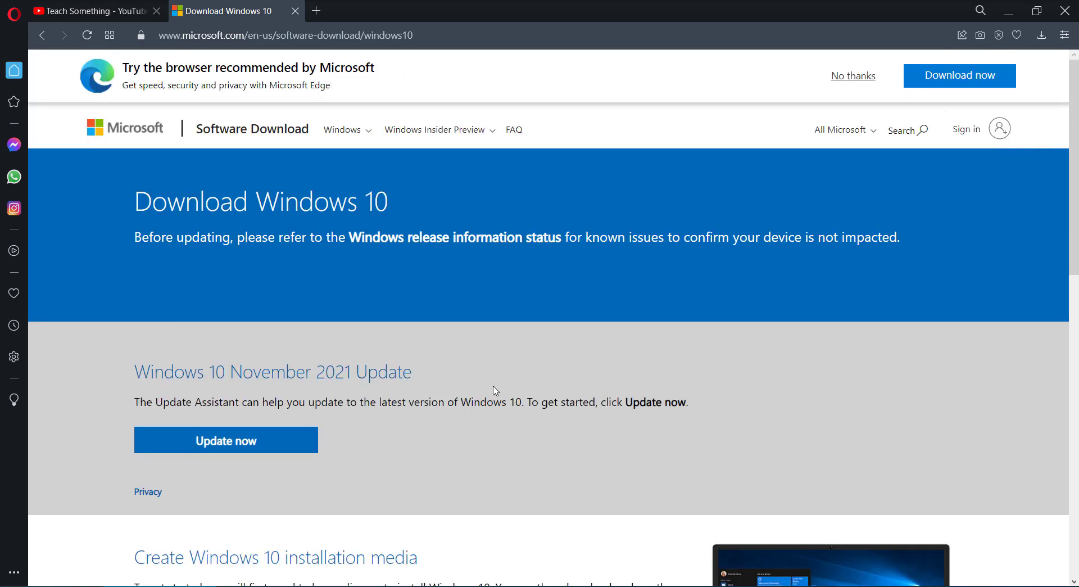
Download and save MediaCreationTool21H2.exe via Microsoft's 'Download tool now' button
{"action": "scroll", "coordinate": [493, 390], "scroll_direction": "down", "scroll_amount": 5}
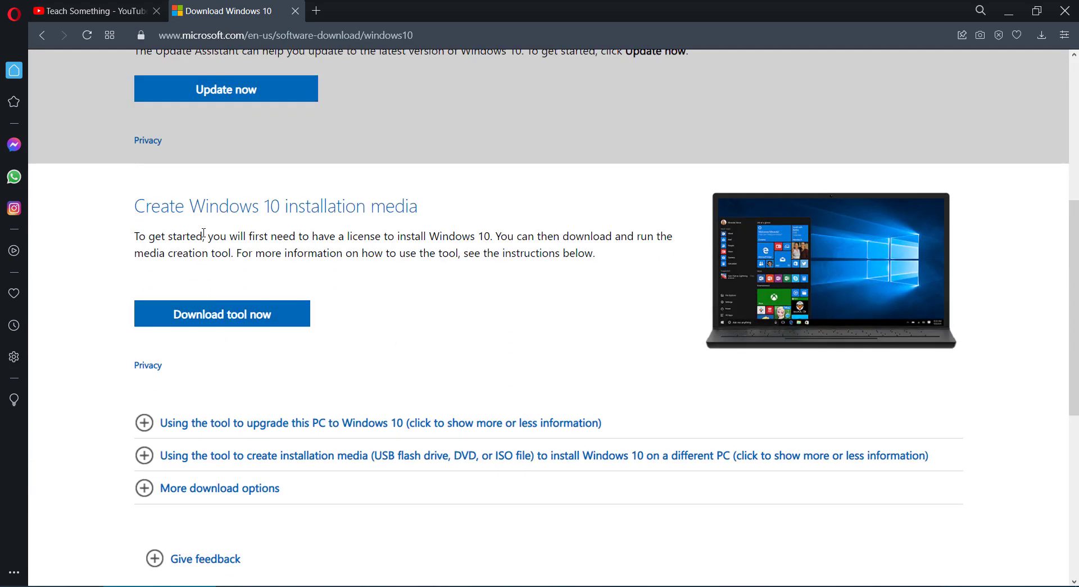
{"action": "scroll", "coordinate": [197, 314], "scroll_direction": "down", "scroll_amount": 2}
{"action": "scroll", "coordinate": [210, 308], "scroll_direction": "up", "scroll_amount": 4}
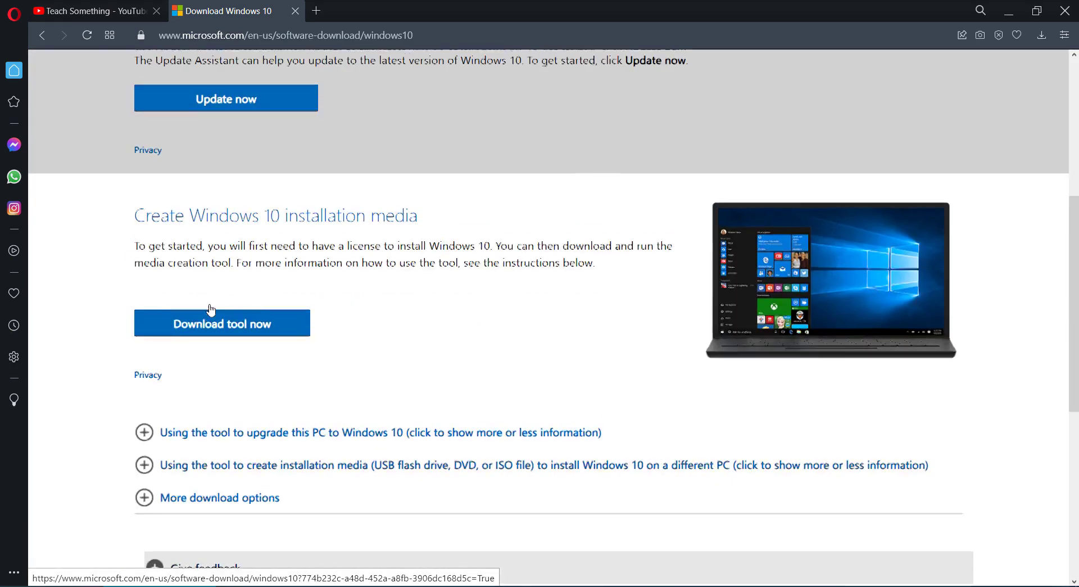
{"action": "left_click_drag", "start_coordinate": [145, 276], "coordinate": [420, 296]}
{"action": "left_click", "coordinate": [419, 296]}
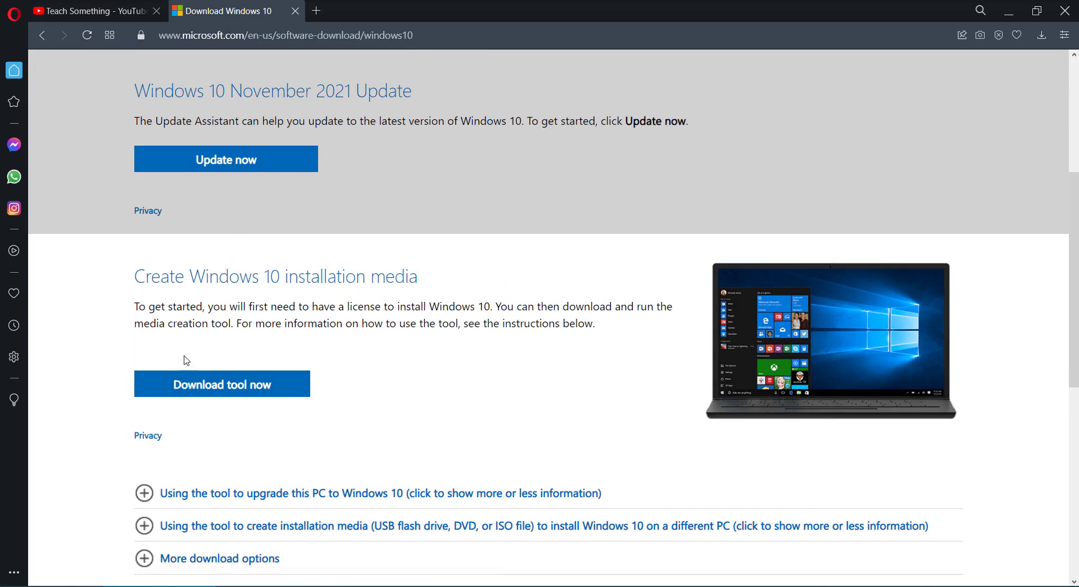
{"action": "left_click", "coordinate": [262, 384]}
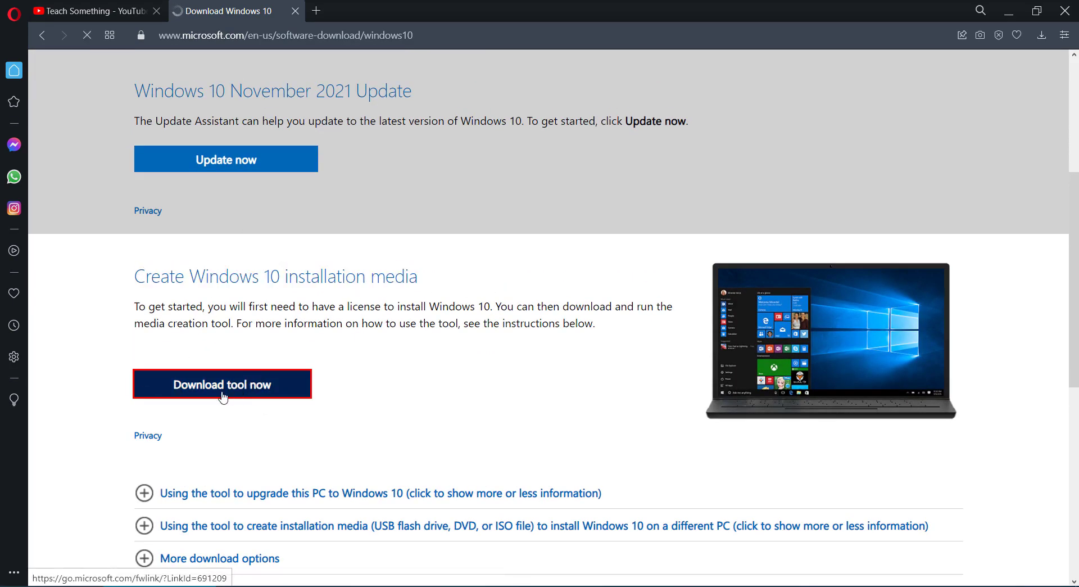
{"action": "left_click", "coordinate": [426, 315]}
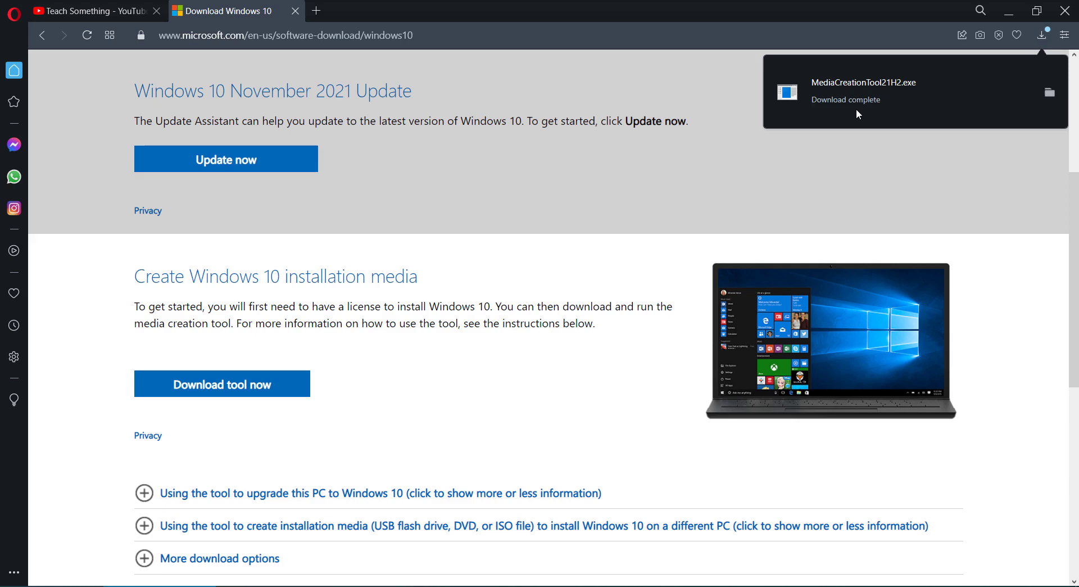
Run MediaCreationTool21H2 as administrator, accept its license terms, and return to the browser
{"action": "left_click", "coordinate": [1050, 92]}
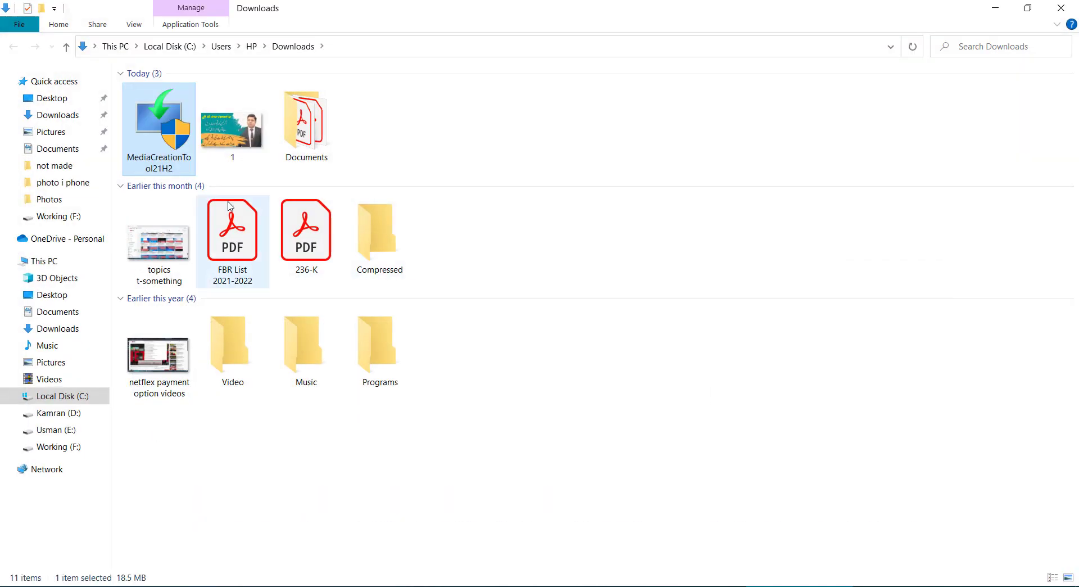
{"action": "right_click", "coordinate": [167, 138]}
{"action": "left_click", "coordinate": [208, 163]}
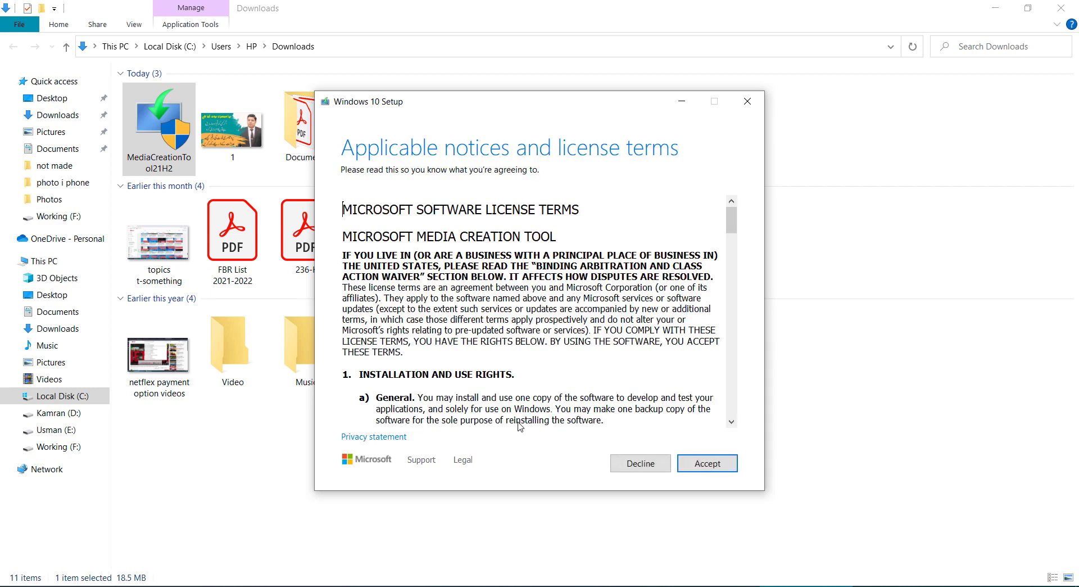
{"action": "left_click", "coordinate": [709, 464]}
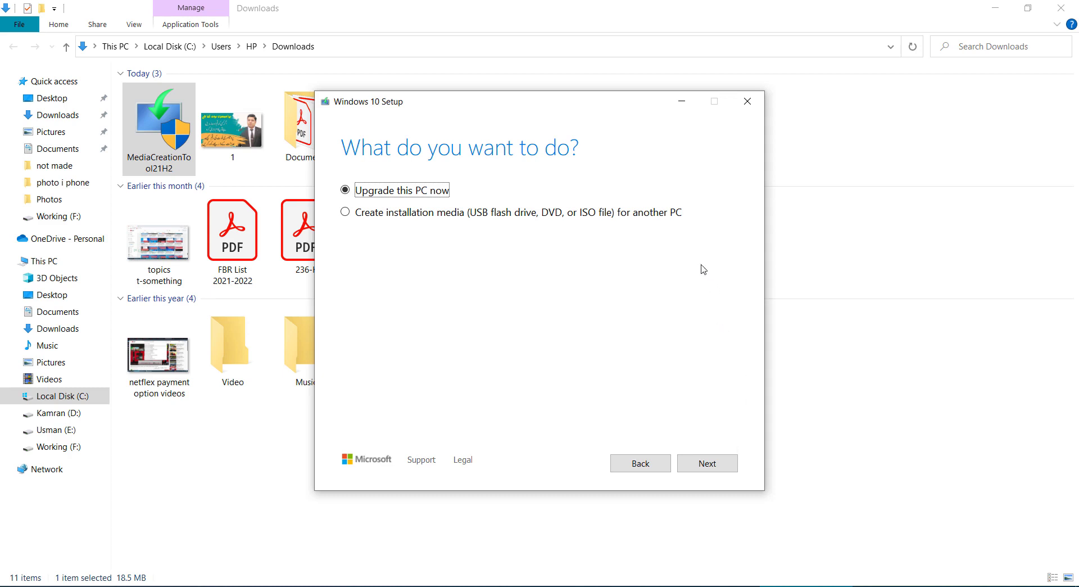
{"action": "left_click", "coordinate": [171, 568]}
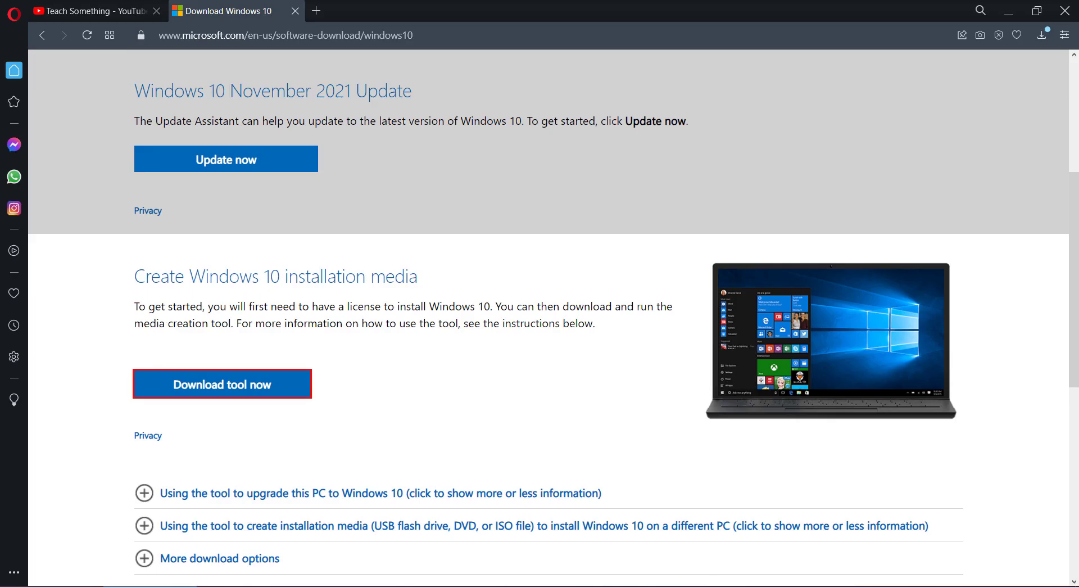